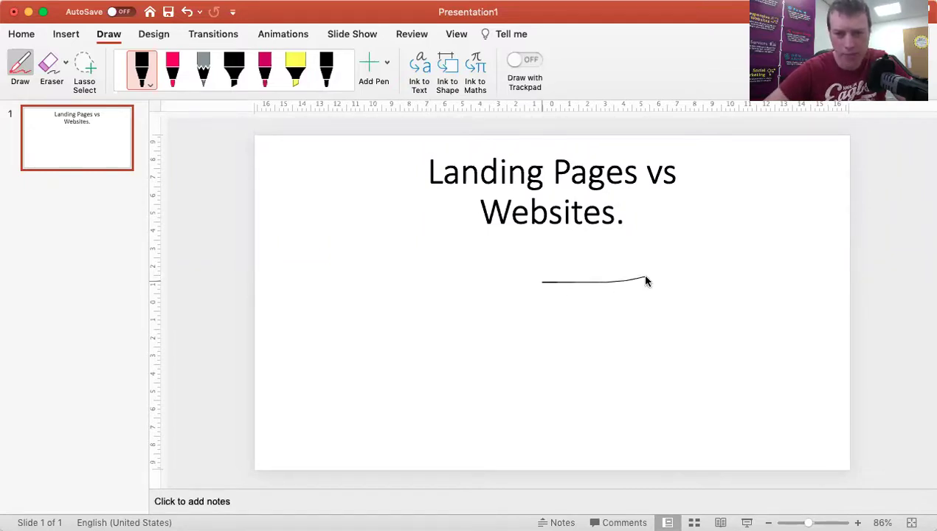
Sketch the page outline, a logo oval and a dashed navigation line in black ink.
mouse_move(645, 278)
left_mouse_down()
mouse_move(609, 431)
mouse_move(542, 431)
mouse_move(538, 271)
left_mouse_up()
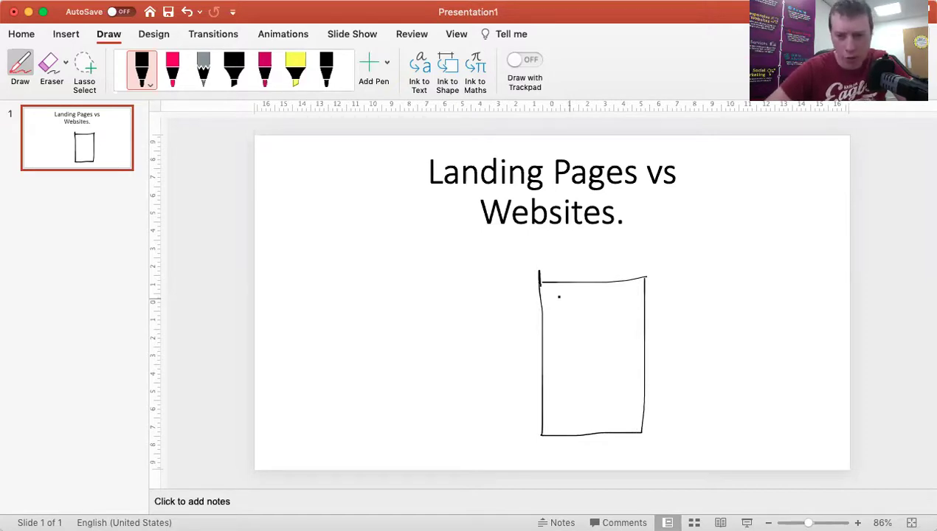
mouse_move(592, 289)
left_mouse_down()
mouse_move(609, 289)
mouse_move(582, 296)
mouse_move(613, 290)
left_mouse_up()
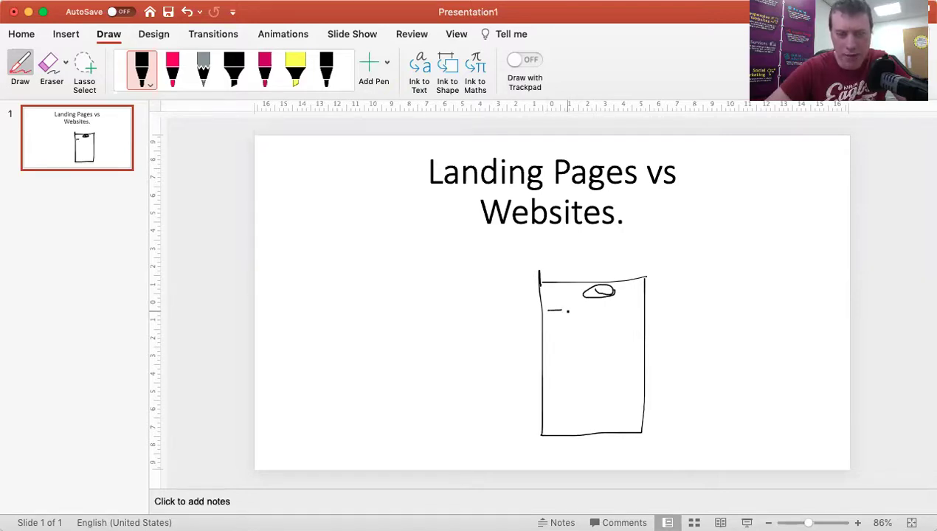
left_click(588, 311)
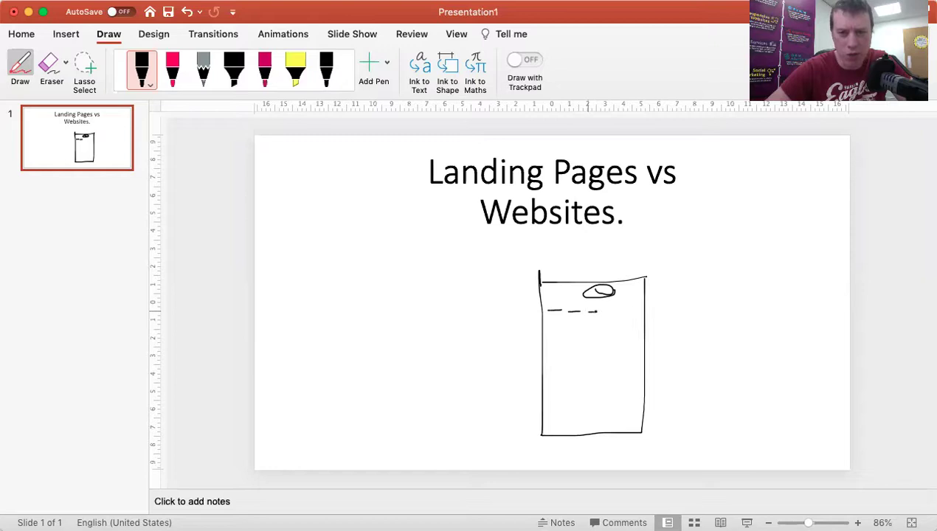
left_click(607, 312)
left_click(629, 311)
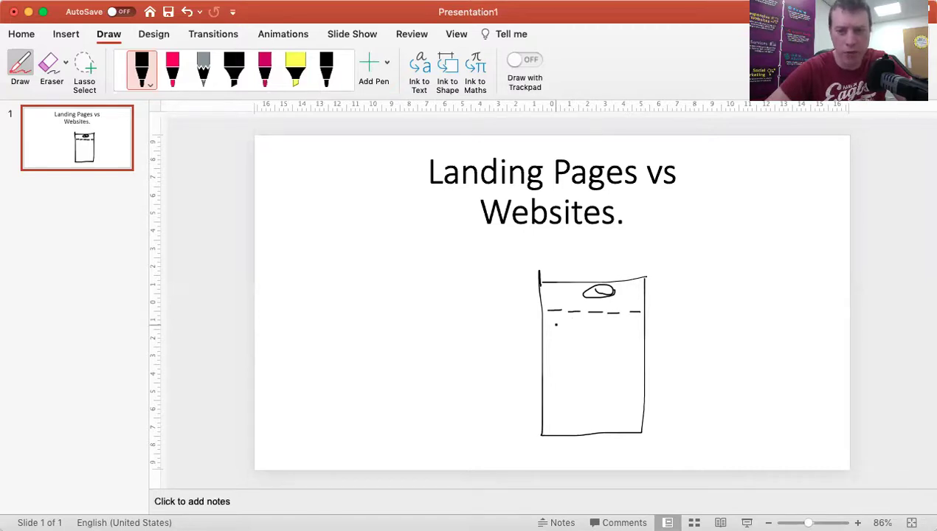
Draw the large header box, then the small content and footer boxes below it.
mouse_move(542, 317)
left_mouse_down()
mouse_move(621, 316)
mouse_move(641, 324)
mouse_move(637, 354)
mouse_move(548, 359)
mouse_move(539, 316)
left_mouse_up()
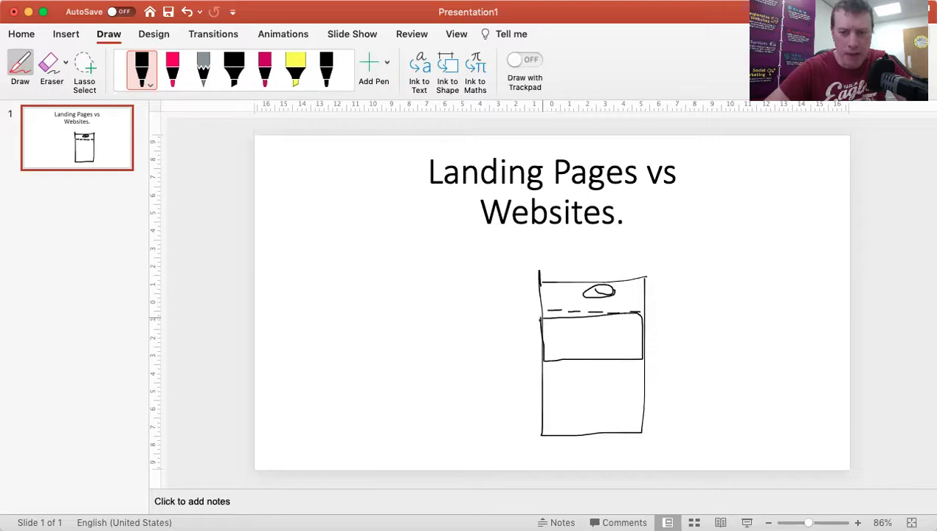
mouse_move(546, 376)
left_mouse_down()
mouse_move(551, 413)
mouse_move(563, 373)
mouse_move(545, 370)
mouse_move(628, 369)
mouse_move(575, 405)
mouse_move(597, 410)
mouse_move(628, 408)
mouse_move(632, 378)
left_mouse_up()
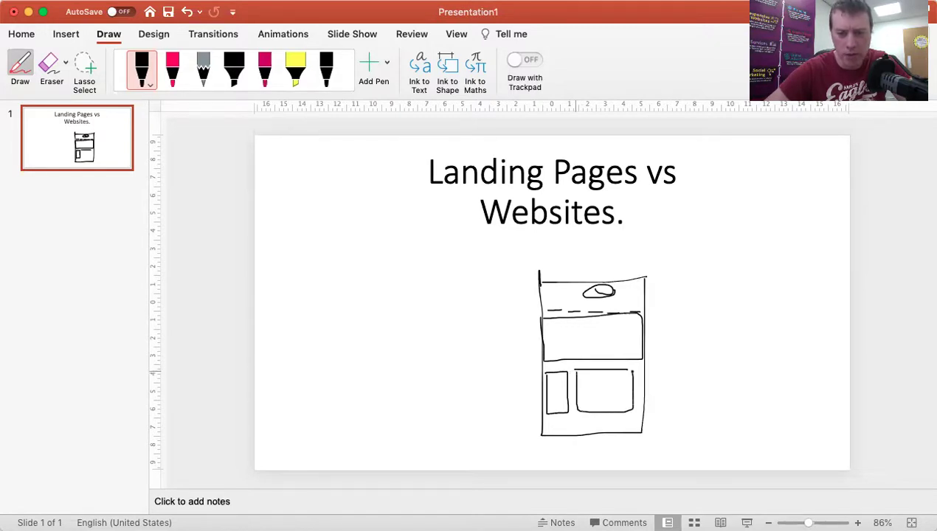
mouse_move(548, 431)
left_mouse_down()
mouse_move(569, 421)
mouse_move(546, 423)
mouse_move(590, 419)
left_mouse_up()
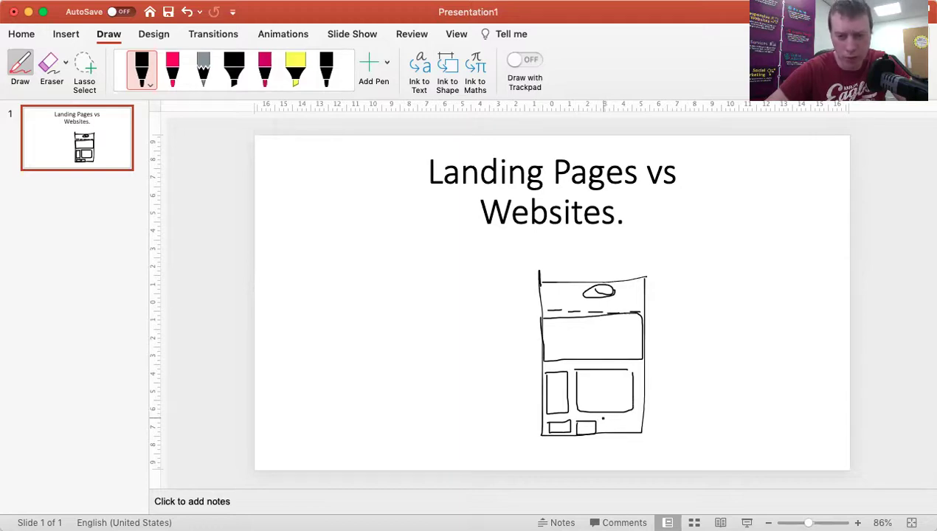
left_click_drag(603, 422, 603, 435)
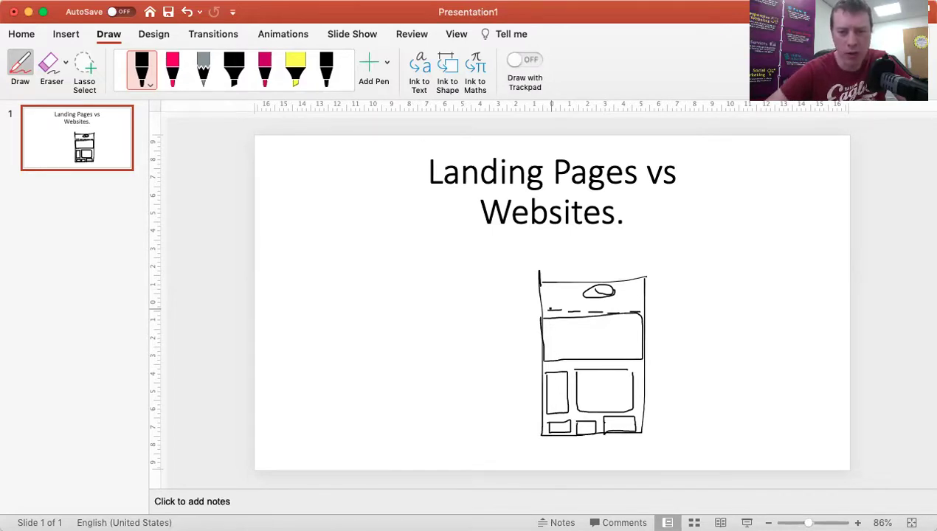
Draw two curved arrows from the left and one from the upper right, then mark two nav items.
left_click_drag(441, 296, 427, 296)
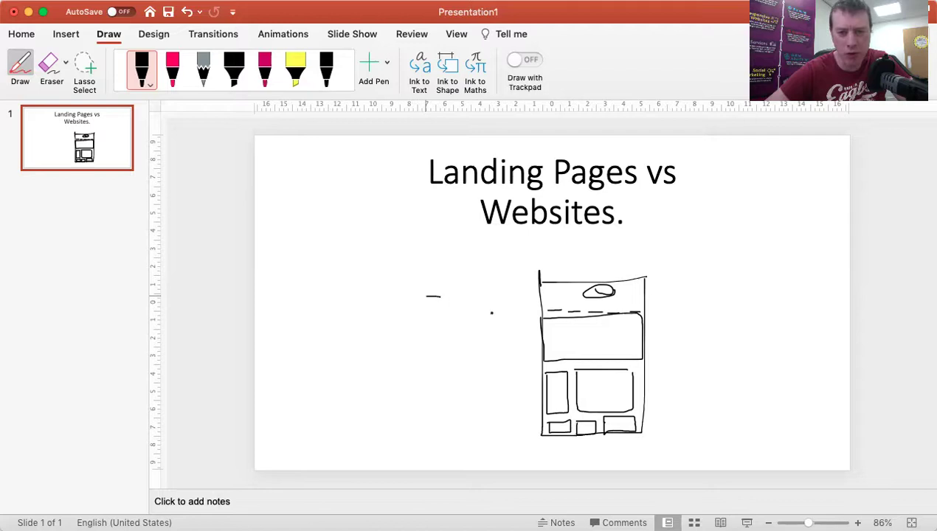
mouse_move(491, 313)
left_mouse_down()
mouse_move(533, 340)
mouse_move(534, 329)
mouse_move(512, 353)
left_mouse_up()
mouse_move(430, 363)
left_mouse_down()
mouse_move(531, 381)
mouse_move(513, 395)
left_mouse_up()
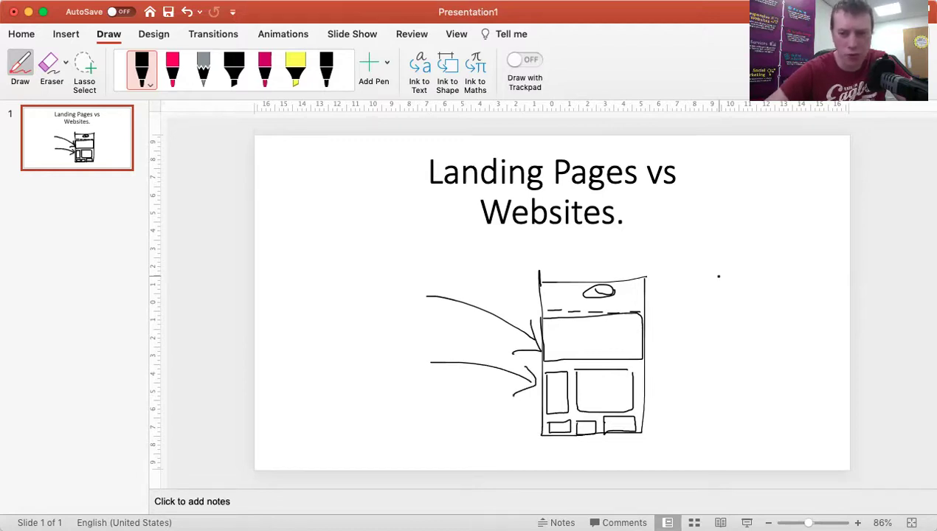
left_click_drag(719, 275, 653, 350)
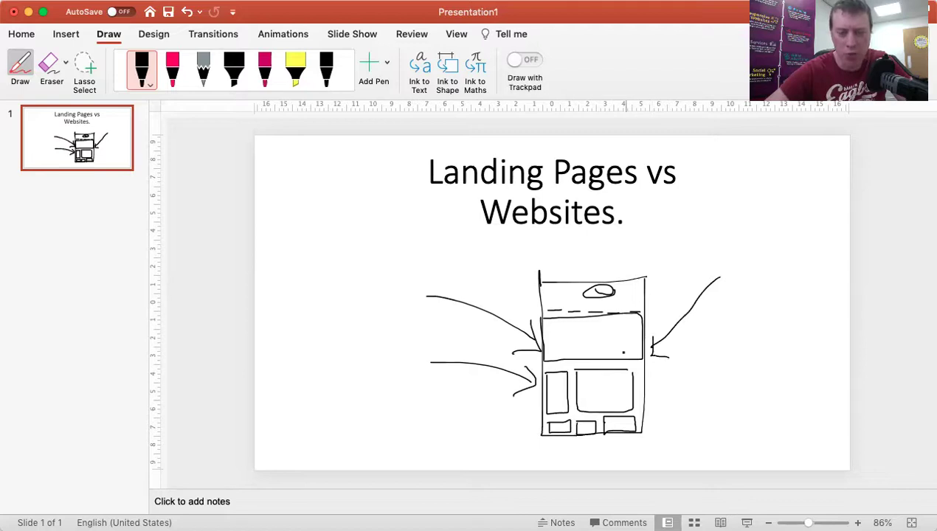
mouse_move(549, 305)
left_mouse_down()
mouse_move(545, 312)
mouse_move(612, 322)
left_mouse_up()
left_click_drag(602, 314, 618, 313)
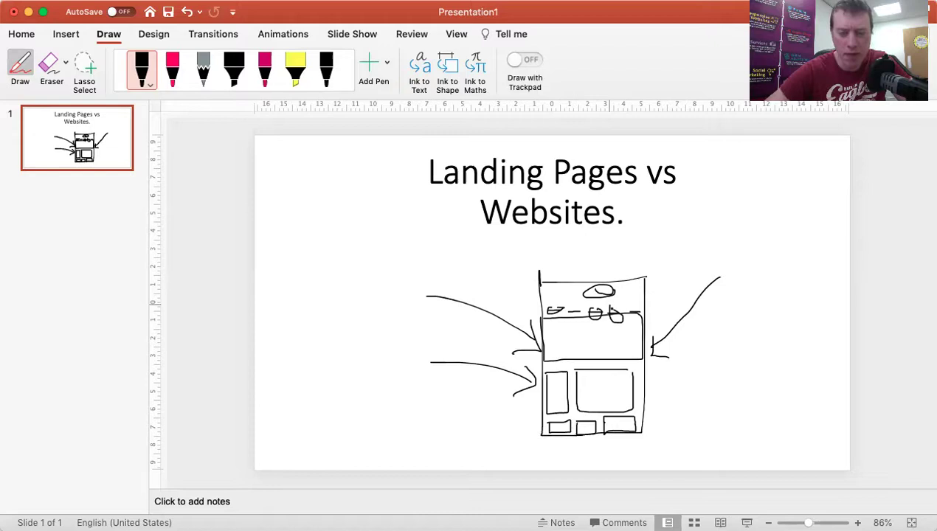
Loop magenta ink along the navigation line and add marks beside the content box.
left_click(264, 70)
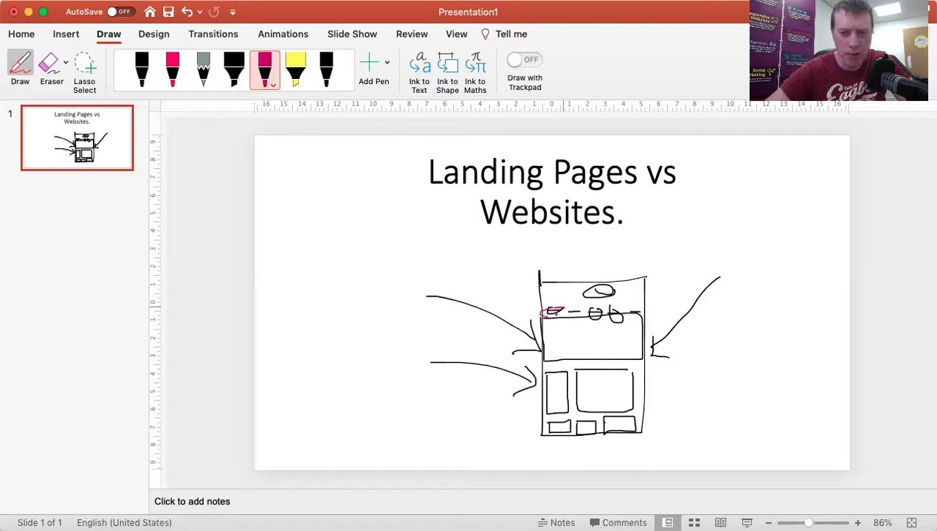
mouse_move(554, 308)
left_mouse_down()
mouse_move(624, 302)
mouse_move(636, 316)
left_mouse_up()
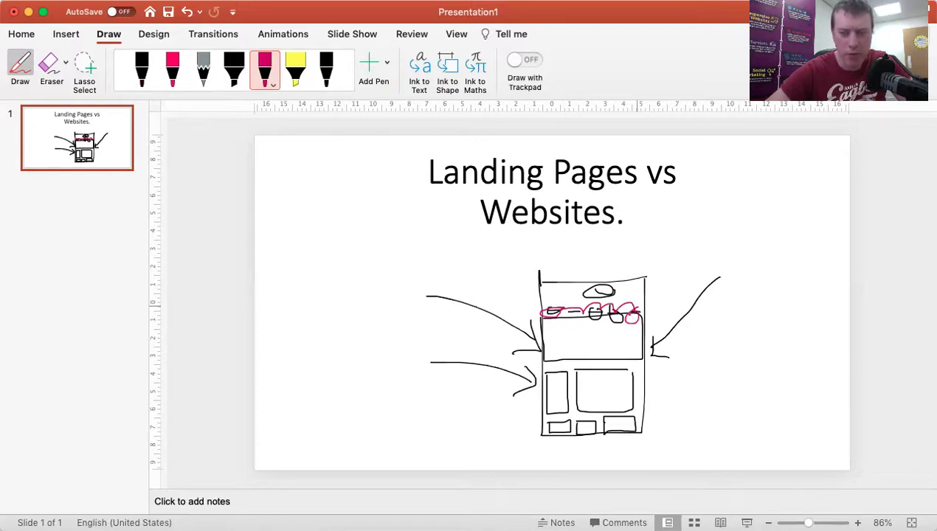
left_click(640, 333)
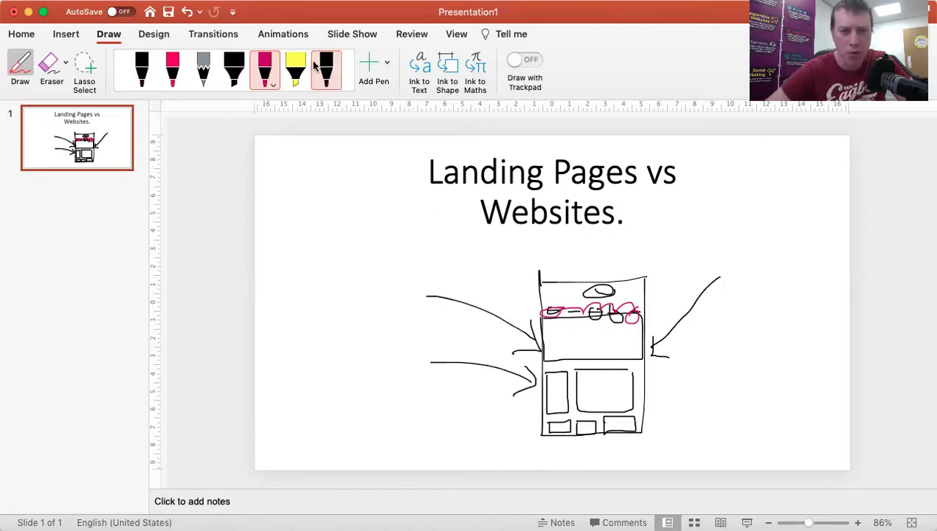
left_click(240, 66)
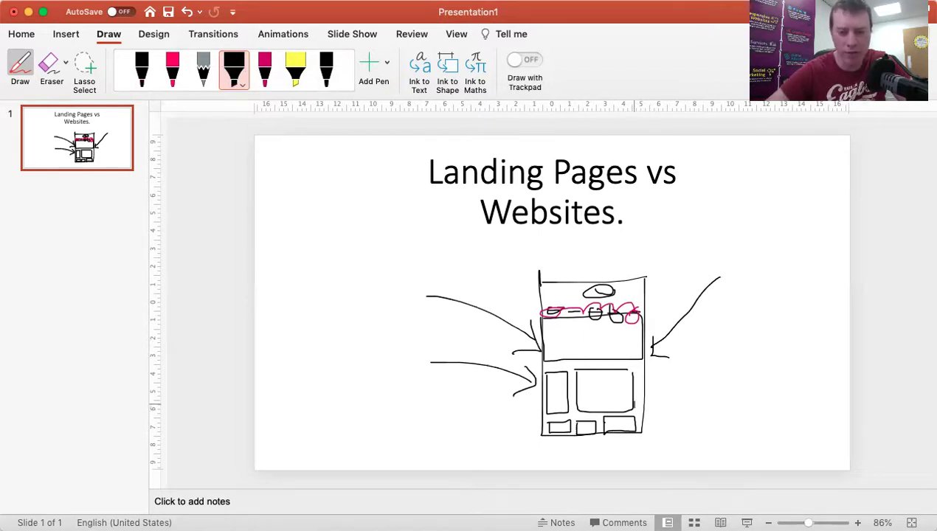
Draw a thick grey arrow curving right from the lower right, and retrace the upper-right arrow with an arrowhead.
mouse_move(628, 407)
left_mouse_down()
mouse_move(713, 376)
mouse_move(760, 402)
mouse_move(766, 391)
mouse_move(765, 418)
mouse_move(742, 413)
mouse_move(761, 389)
mouse_move(767, 397)
mouse_move(748, 413)
left_mouse_up()
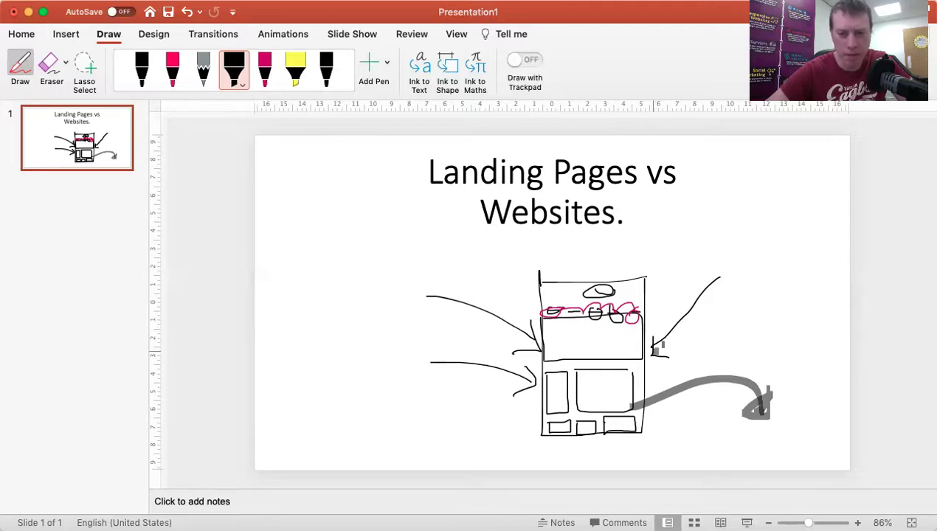
left_click_drag(652, 353, 719, 279)
mouse_move(649, 321)
left_mouse_down()
mouse_move(645, 360)
mouse_move(671, 366)
left_mouse_up()
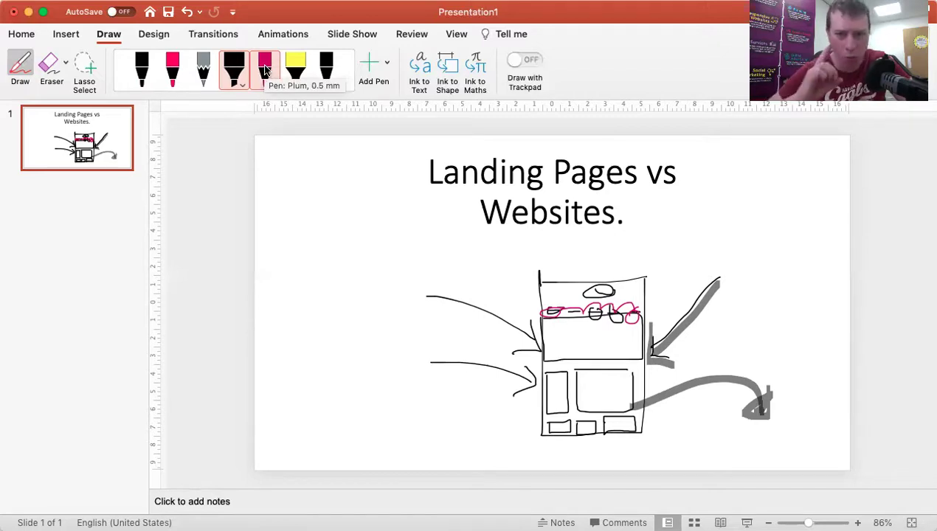
Set the Plum pen to the third thickness and draw a tall rectangle left of the sketch.
left_click(265, 70)
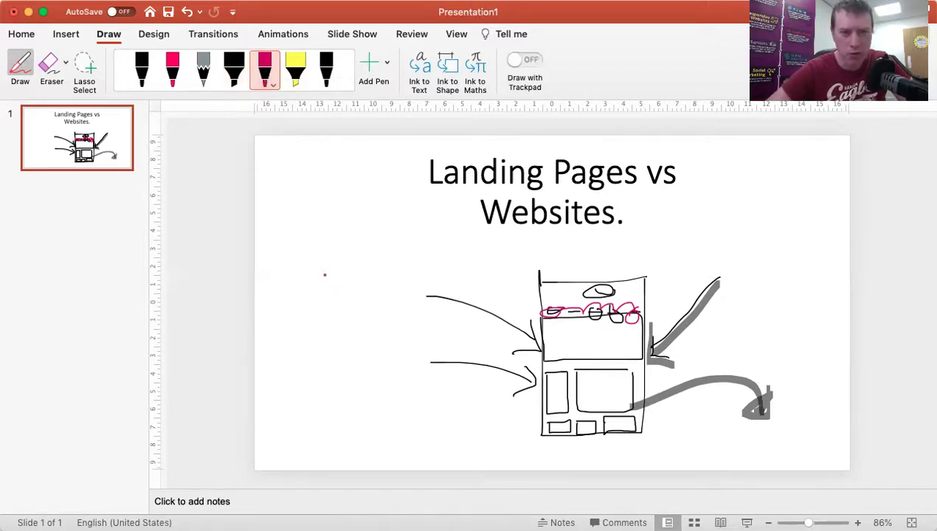
left_click(273, 87)
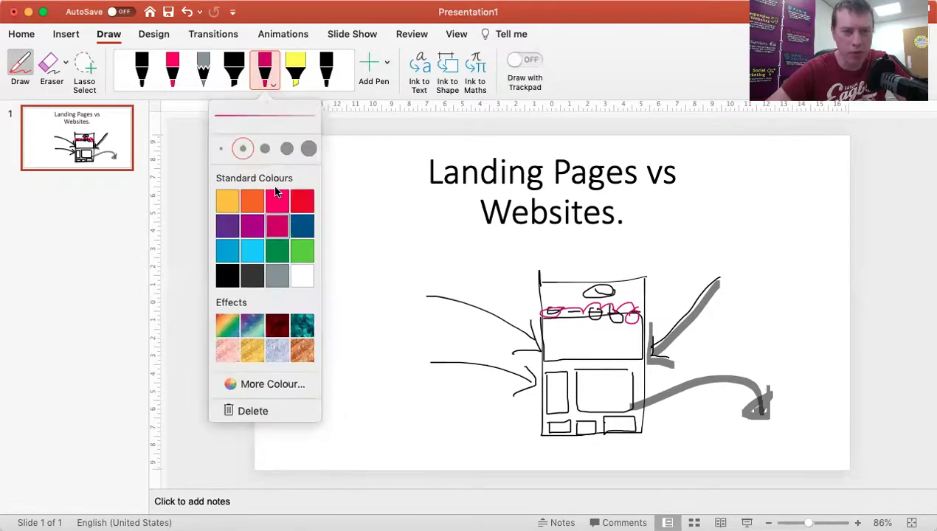
left_click(265, 149)
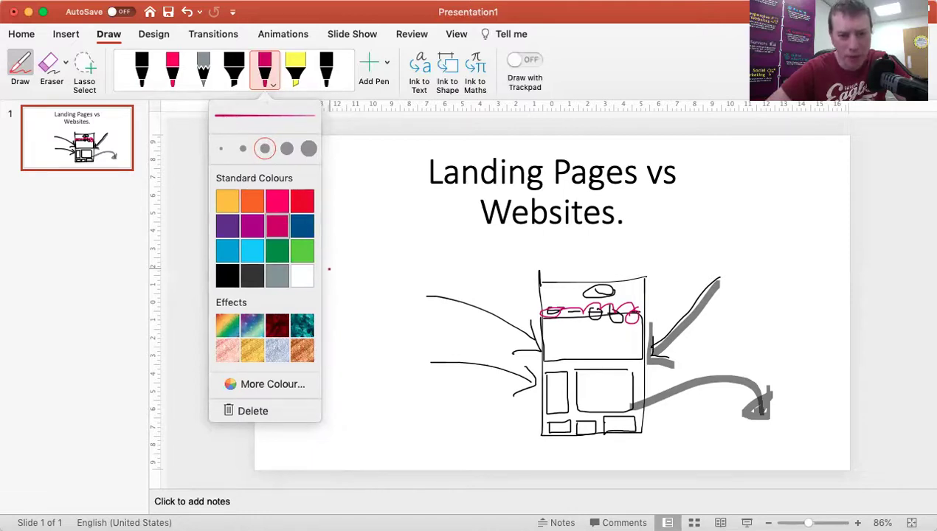
mouse_move(329, 270)
left_mouse_down()
mouse_move(425, 270)
mouse_move(429, 401)
mouse_move(417, 421)
mouse_move(348, 435)
mouse_move(331, 252)
left_mouse_up()
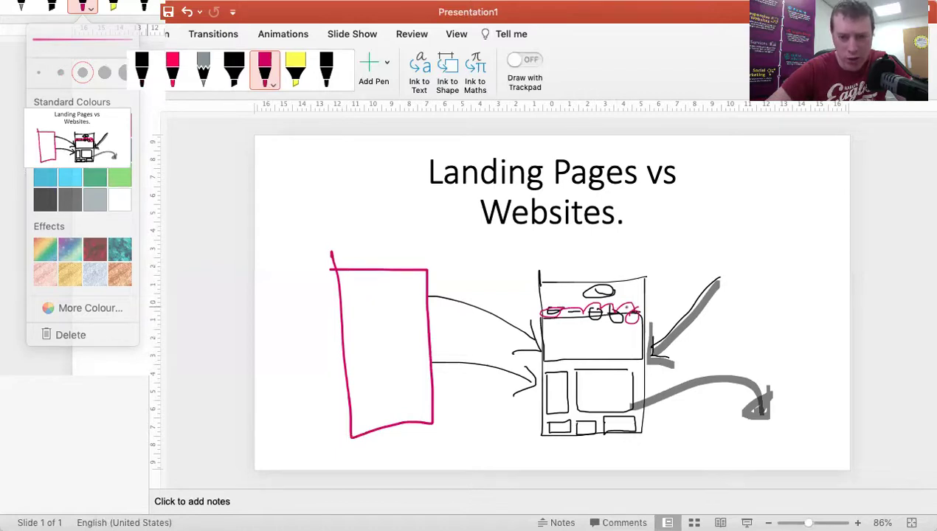
Draw a closed plum loop around the wireframe's navigation bar.
mouse_move(633, 299)
left_mouse_down()
mouse_move(541, 307)
mouse_move(563, 323)
left_mouse_up()
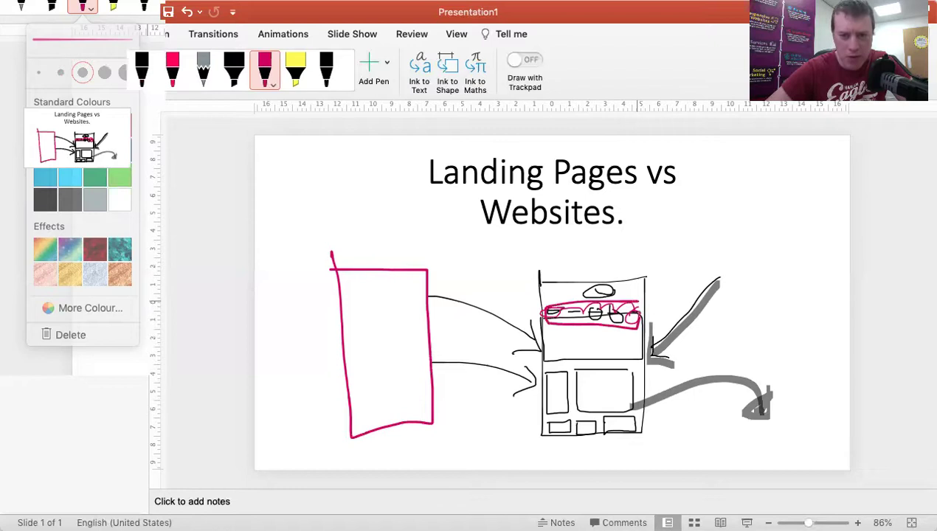
left_click_drag(639, 298, 635, 316)
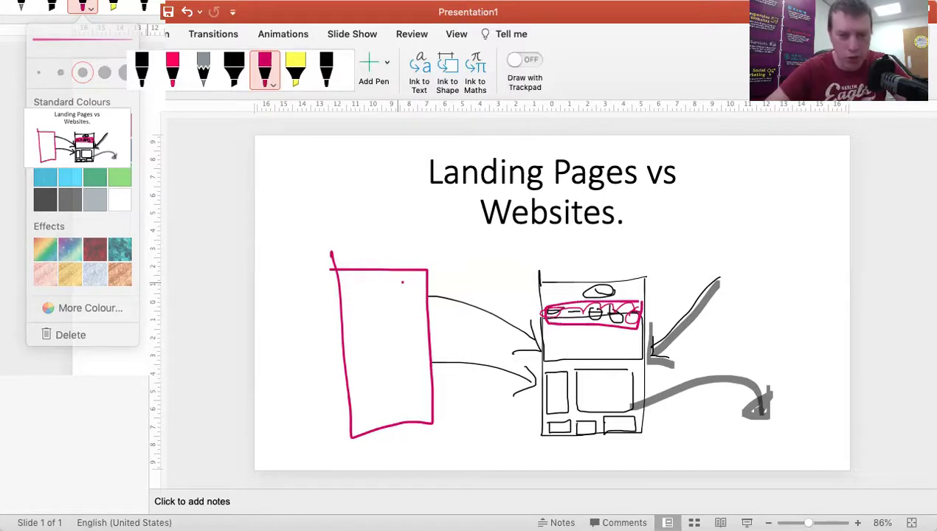
Draw a lettered header box, two text lines and stacked form boxes inside the pink page.
mouse_move(420, 274)
left_mouse_down()
mouse_move(371, 273)
mouse_move(377, 294)
mouse_move(421, 279)
left_mouse_up()
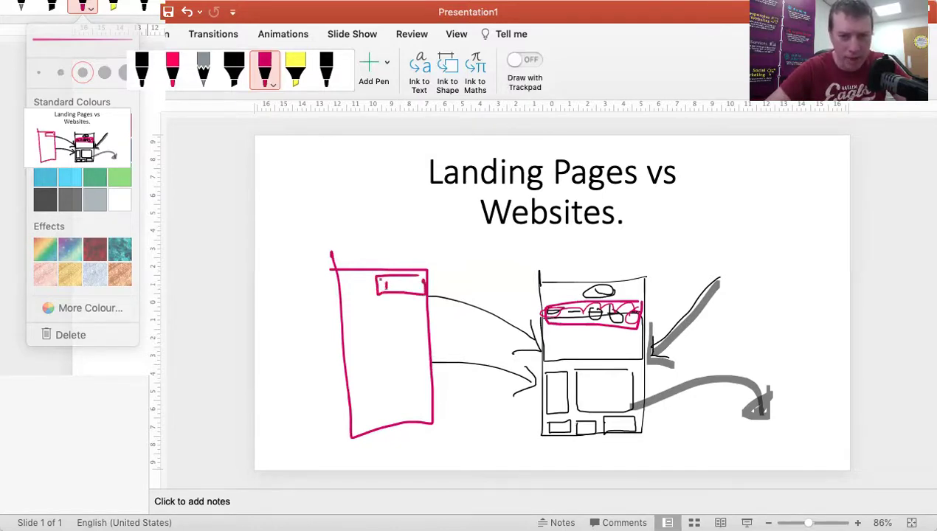
left_click_drag(391, 282, 422, 286)
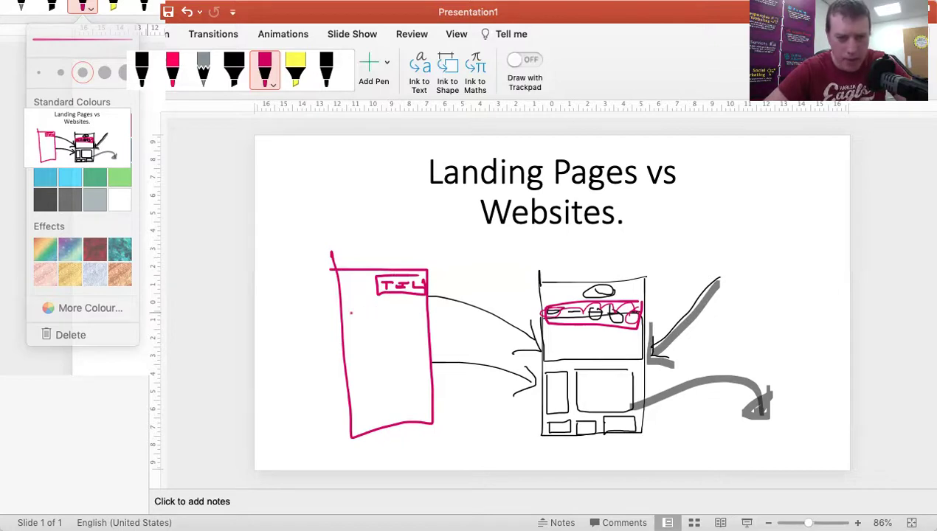
left_click_drag(350, 311, 415, 308)
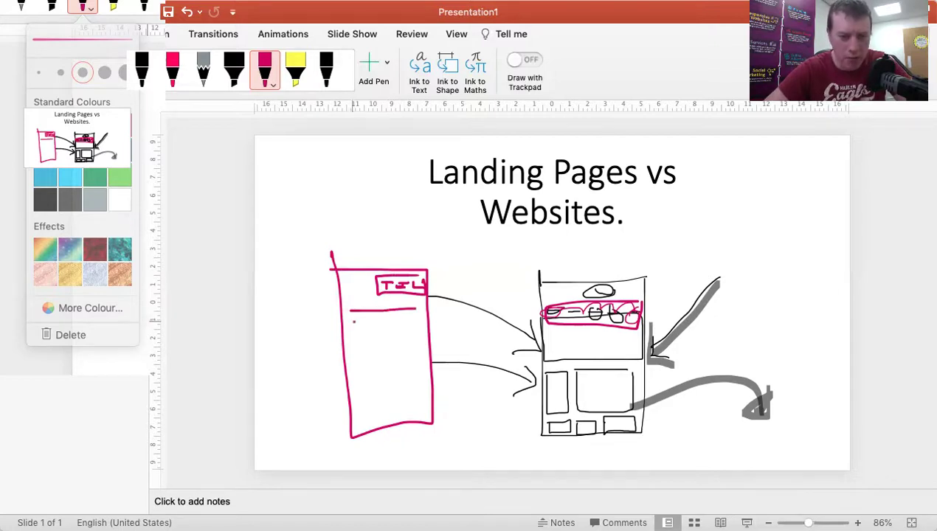
left_click_drag(352, 322, 415, 322)
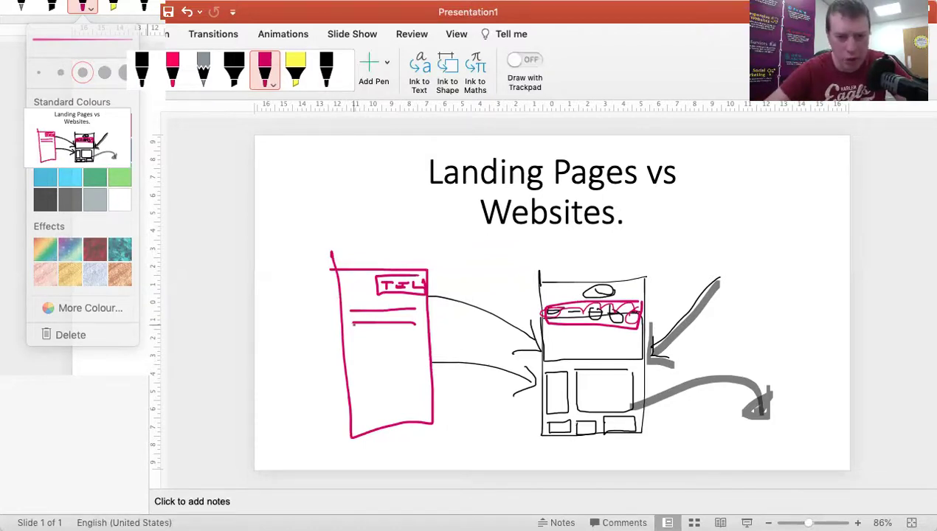
mouse_move(353, 325)
left_mouse_down()
mouse_move(352, 362)
mouse_move(371, 399)
mouse_move(432, 385)
mouse_move(418, 322)
left_mouse_up()
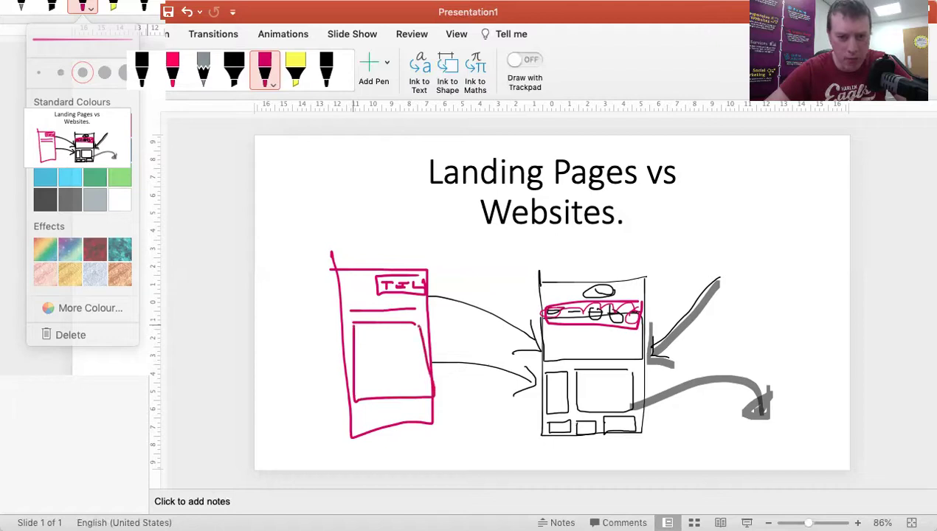
mouse_move(358, 342)
left_mouse_down()
mouse_move(416, 339)
mouse_move(407, 325)
mouse_move(357, 335)
mouse_move(361, 373)
mouse_move(393, 371)
mouse_move(414, 352)
mouse_move(368, 351)
mouse_move(359, 393)
mouse_move(420, 390)
mouse_move(418, 376)
mouse_move(362, 375)
left_mouse_up()
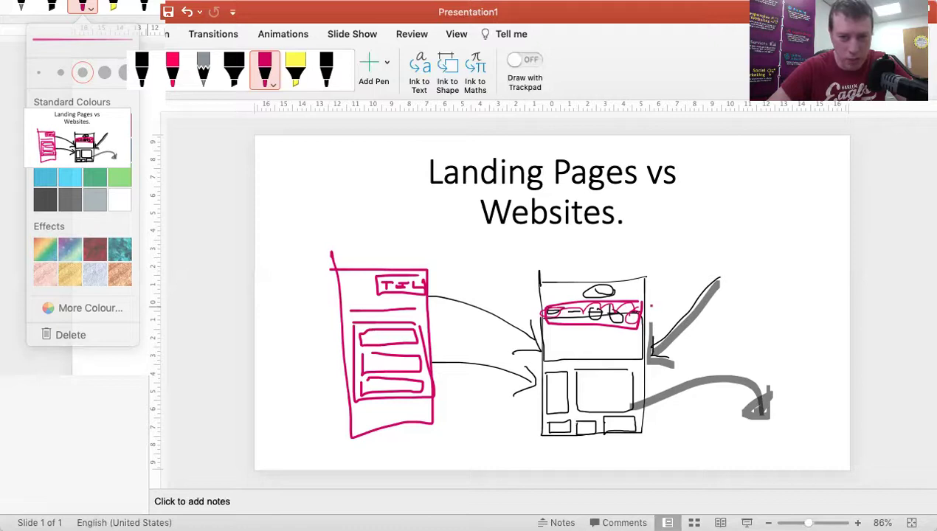
Draw a plum arrow from the outlined nav bar leftward to the landing-page outline.
mouse_move(528, 323)
left_mouse_down()
mouse_move(446, 316)
mouse_move(467, 324)
left_mouse_up()
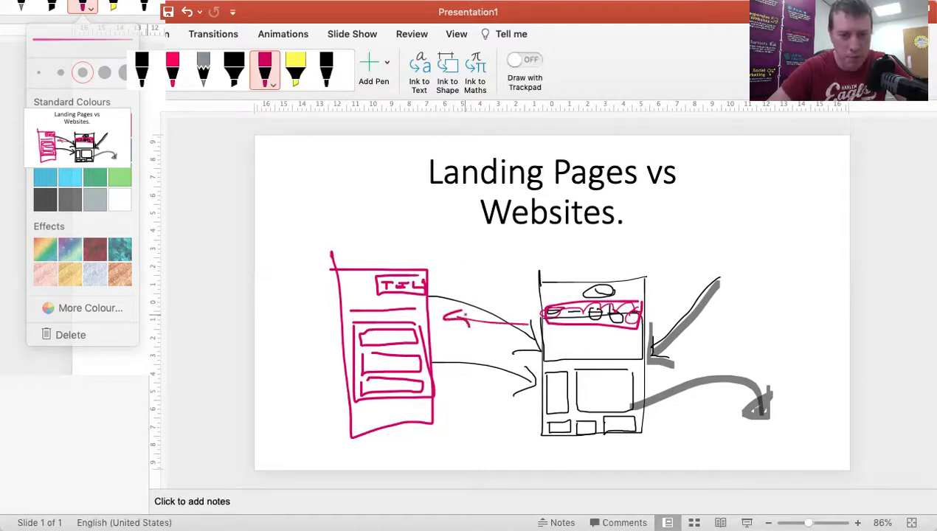